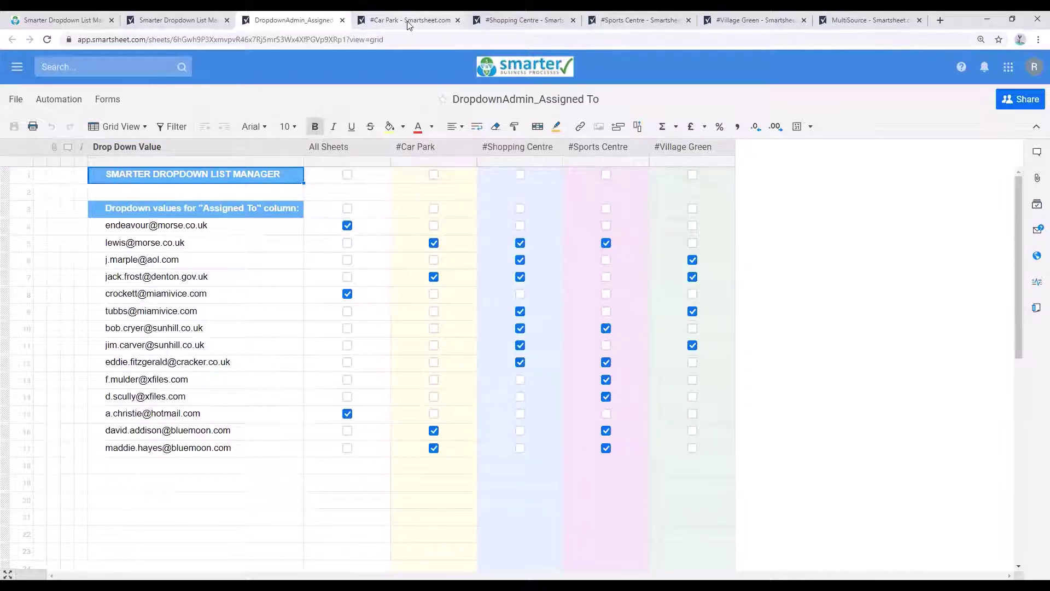
# Step: Check the Assigned To contact choices in row 4 of the #Car Park sheet
pyautogui.click(435, 21)
pyautogui.click(765, 239)
pyautogui.click(812, 240)
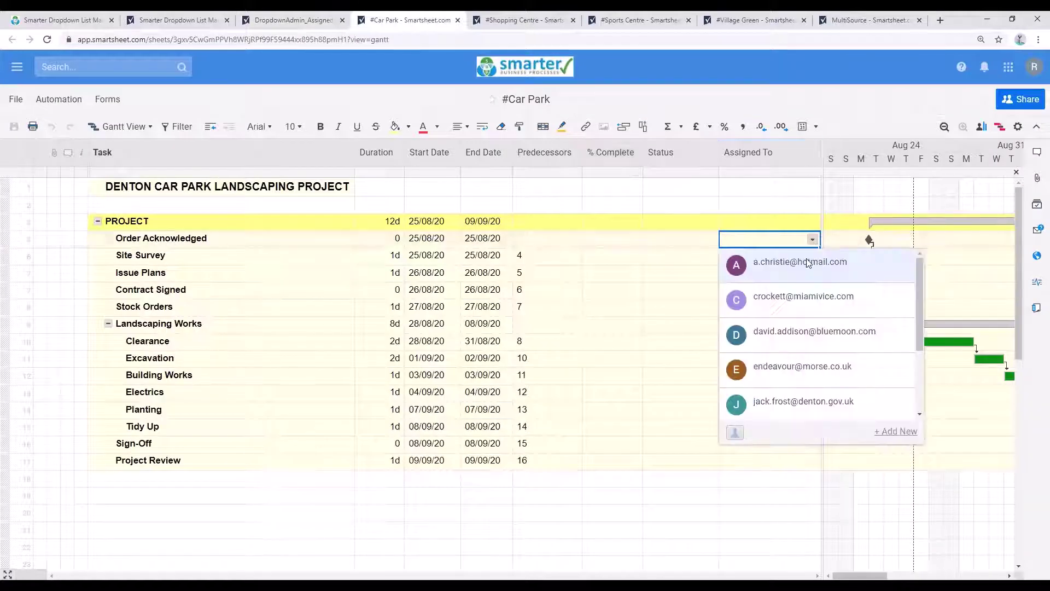
pyautogui.click(711, 234)
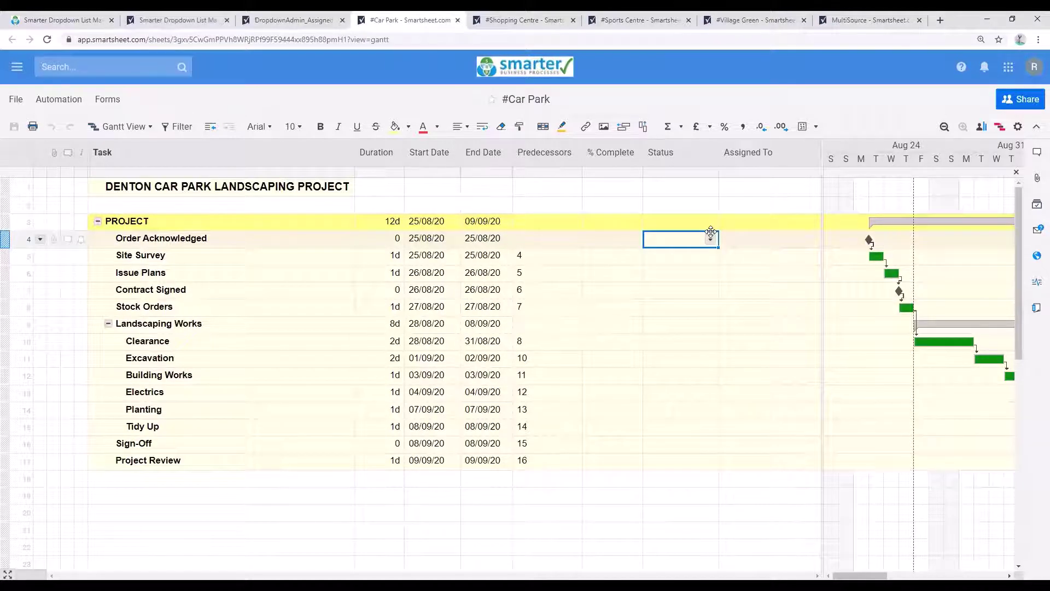
# Step: Check row 4's Assigned To contact choices on the #Village Green sheet, leaving it empty
pyautogui.click(165, 20)
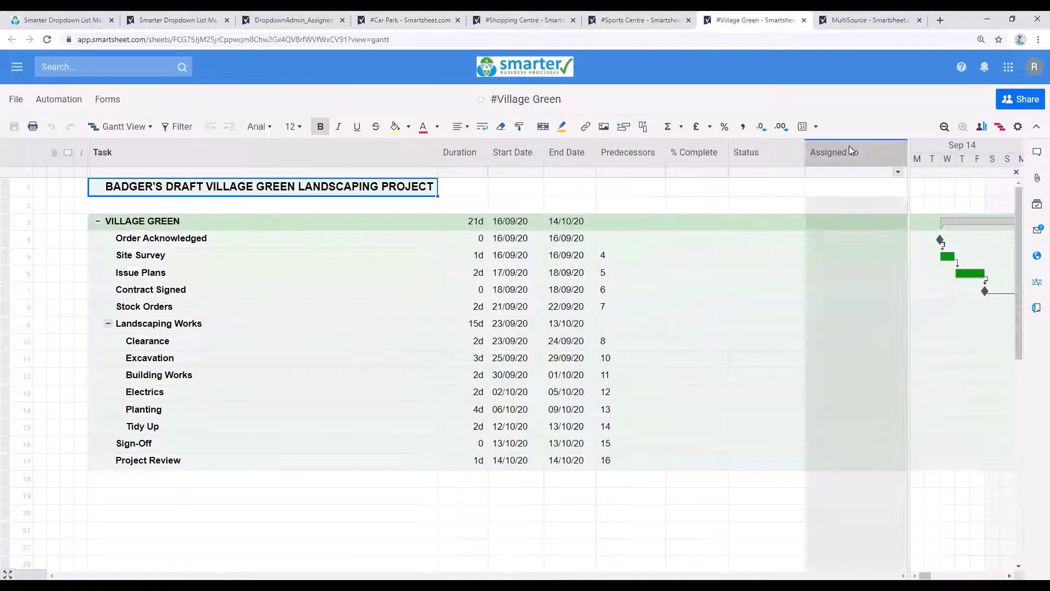
pyautogui.click(897, 240)
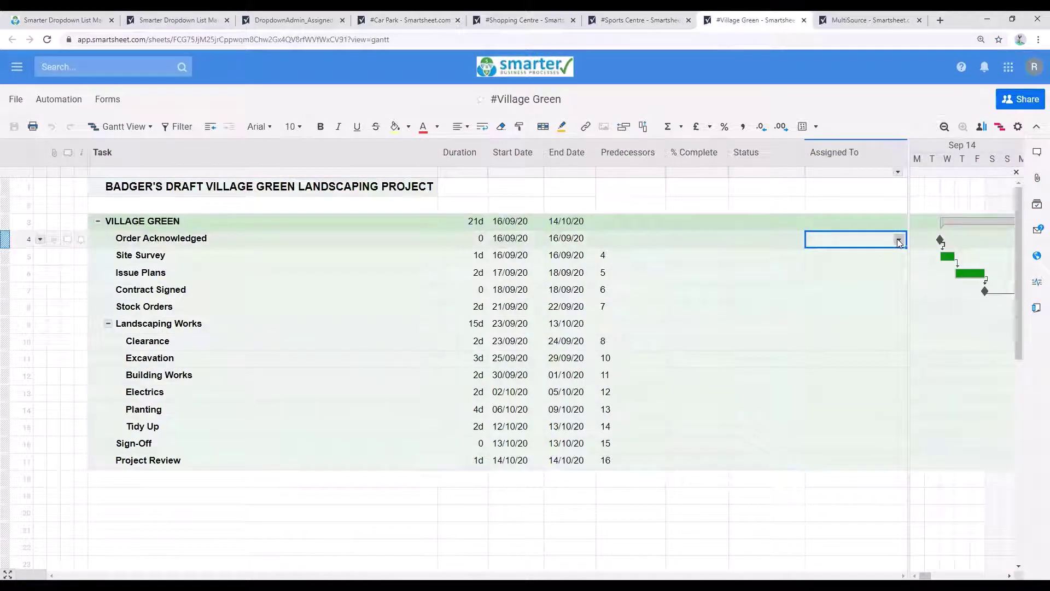
pyautogui.click(898, 241)
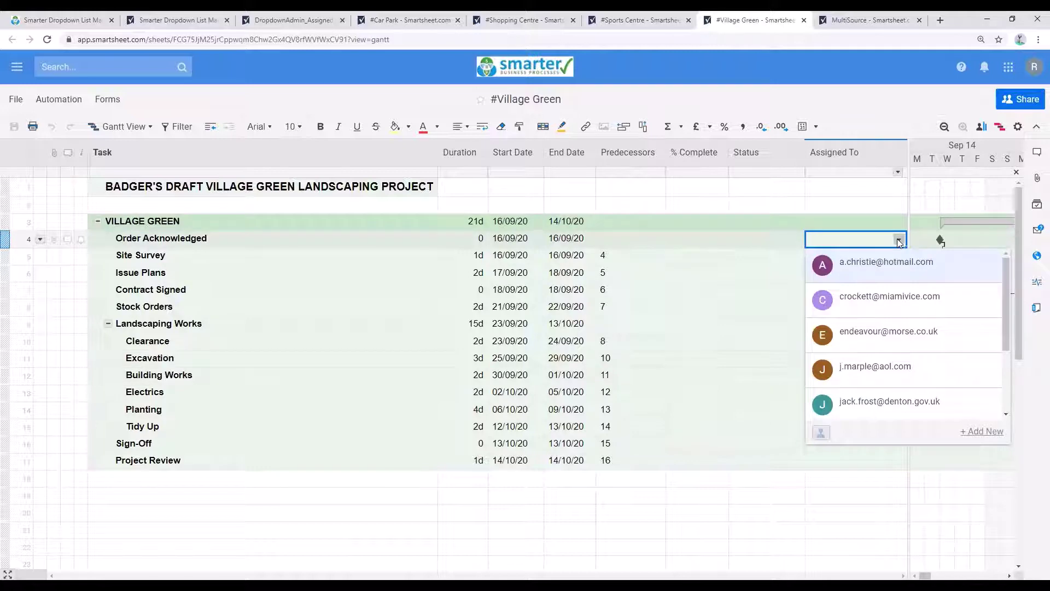
pyautogui.click(899, 241)
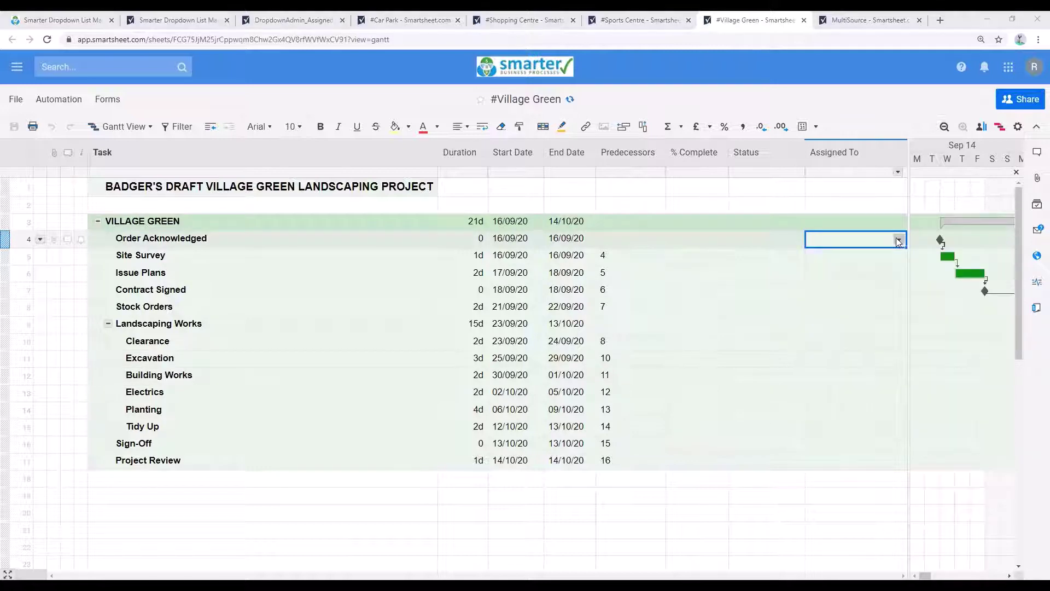
# Step: Review the allowed contact values in the Assigned To column's Edit Column Properties
pyautogui.doubleClick(850, 152)
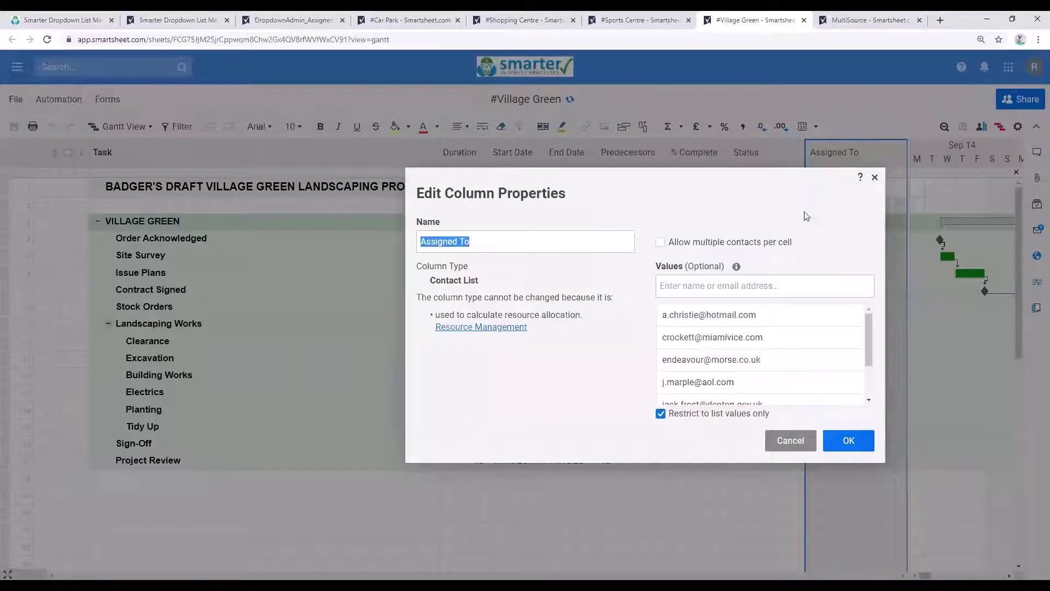
pyautogui.click(734, 289)
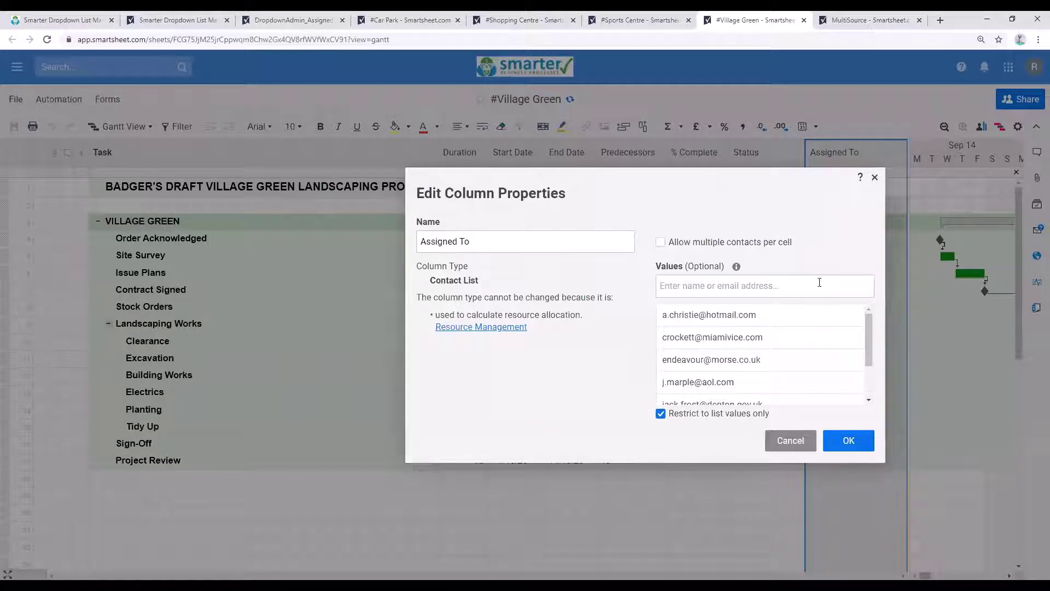
pyautogui.moveTo(857, 316)
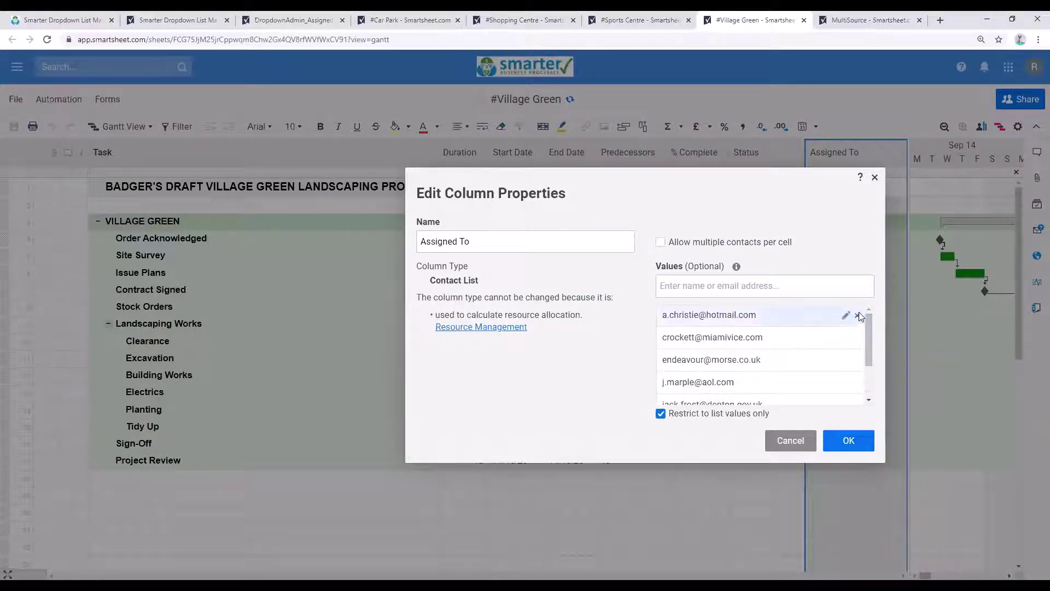
# Step: Move through the #Car Park and #Shopping Centre sheets toward #Sports Centre
pyautogui.click(176, 20)
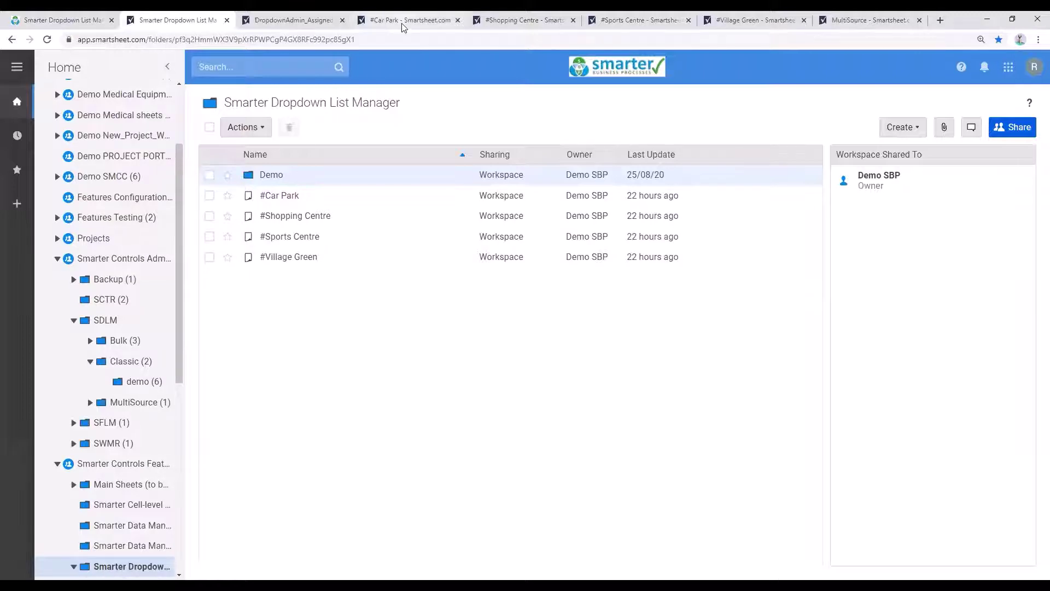
pyautogui.click(403, 22)
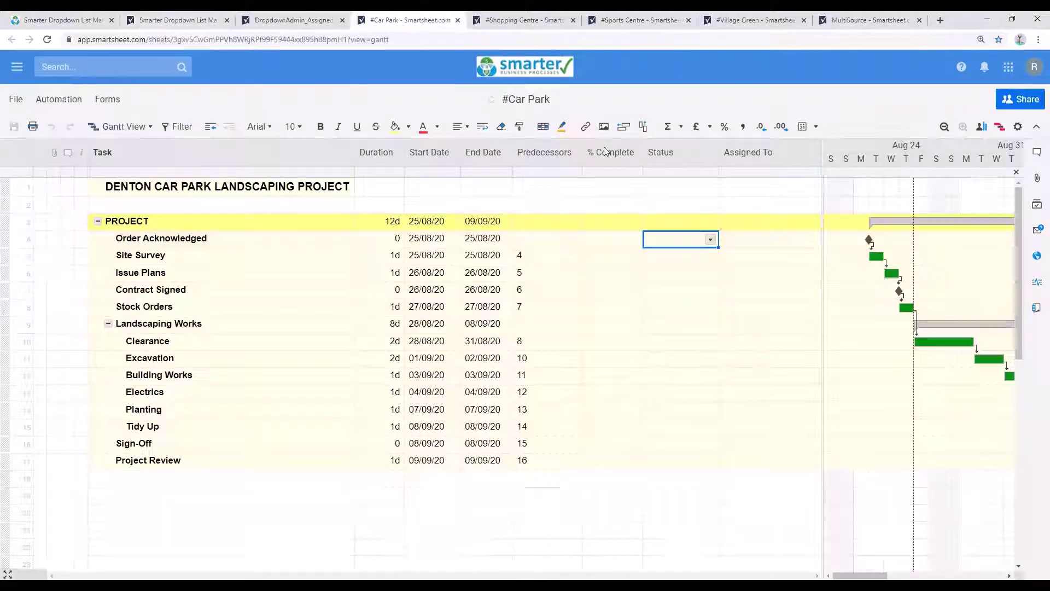
pyautogui.click(741, 154)
pyautogui.click(521, 22)
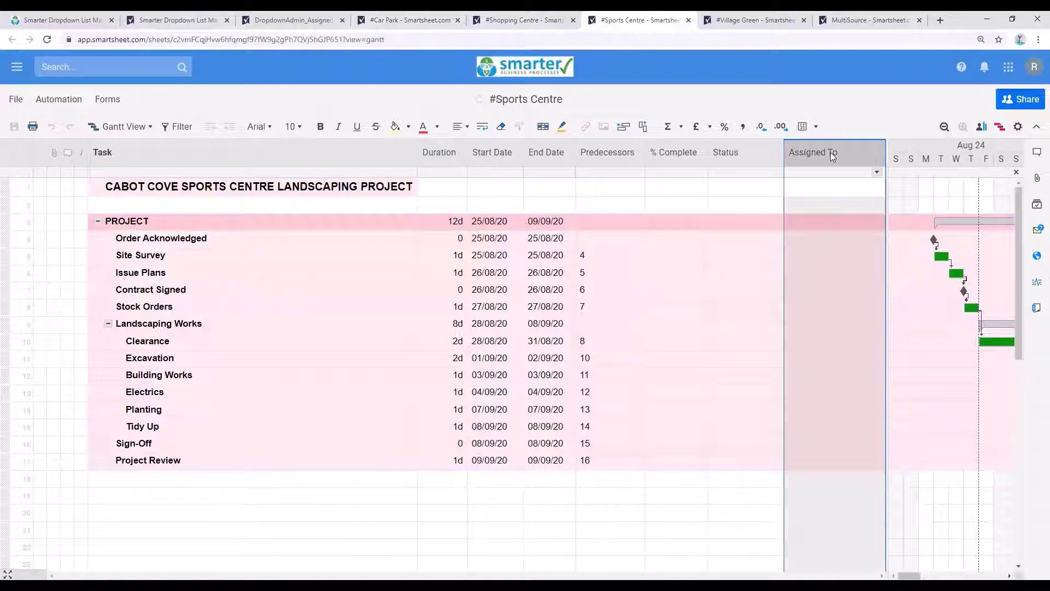
# Step: On DropdownAdmin_Assigned To, select the dropdown value cells to count the contacts
pyautogui.click(294, 20)
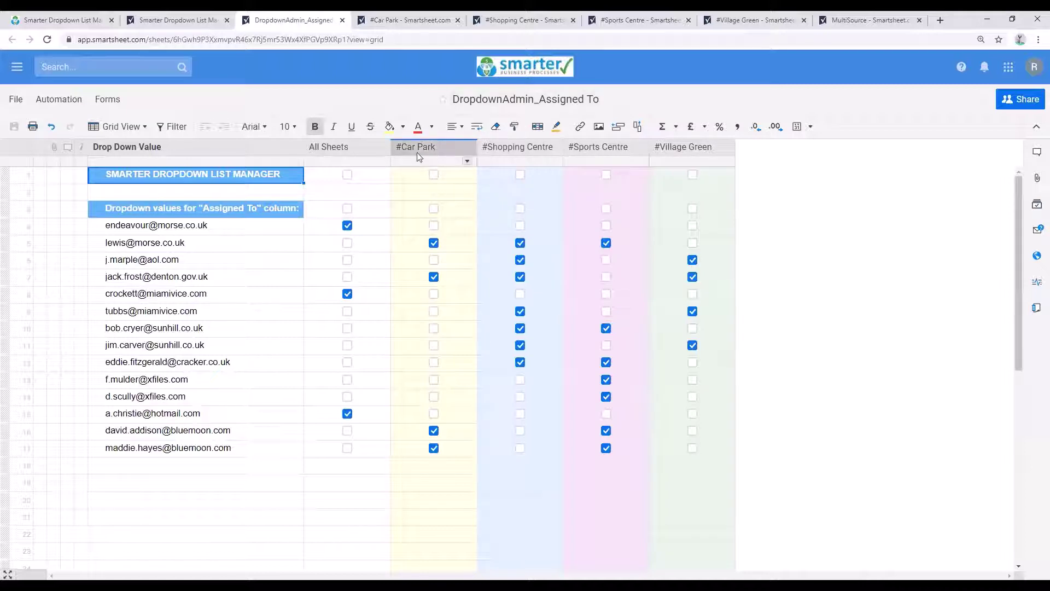
pyautogui.moveTo(201, 227); pyautogui.dragTo(208, 454)
pyautogui.click(209, 454)
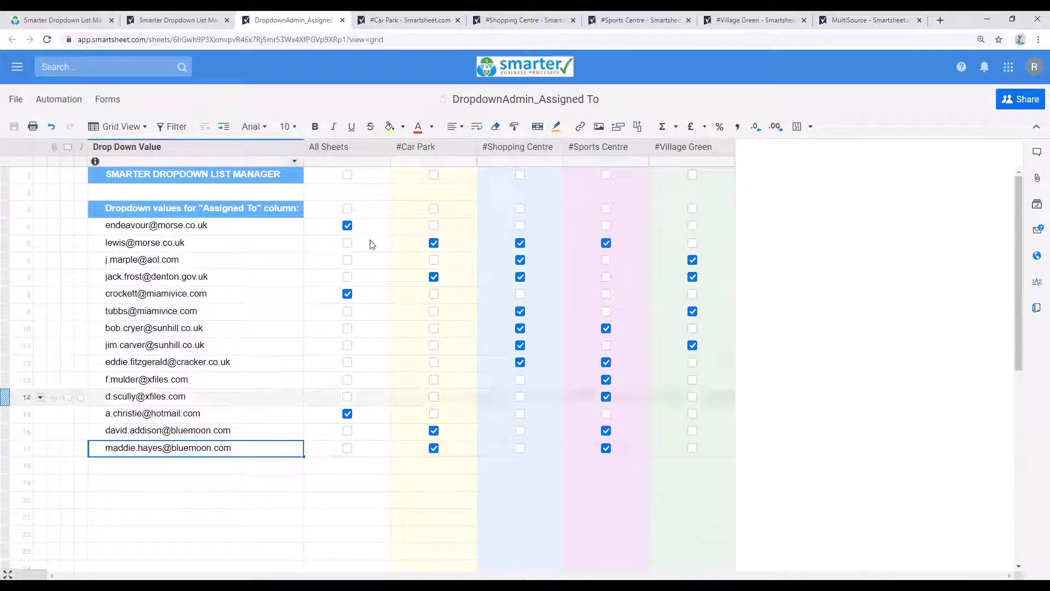
# Step: Count ticks in the #Car Park, #Shopping Centre, #Sports Centre, #Village Green and All Sheets columns
pyautogui.click(431, 147)
pyautogui.click(518, 144)
pyautogui.click(596, 147)
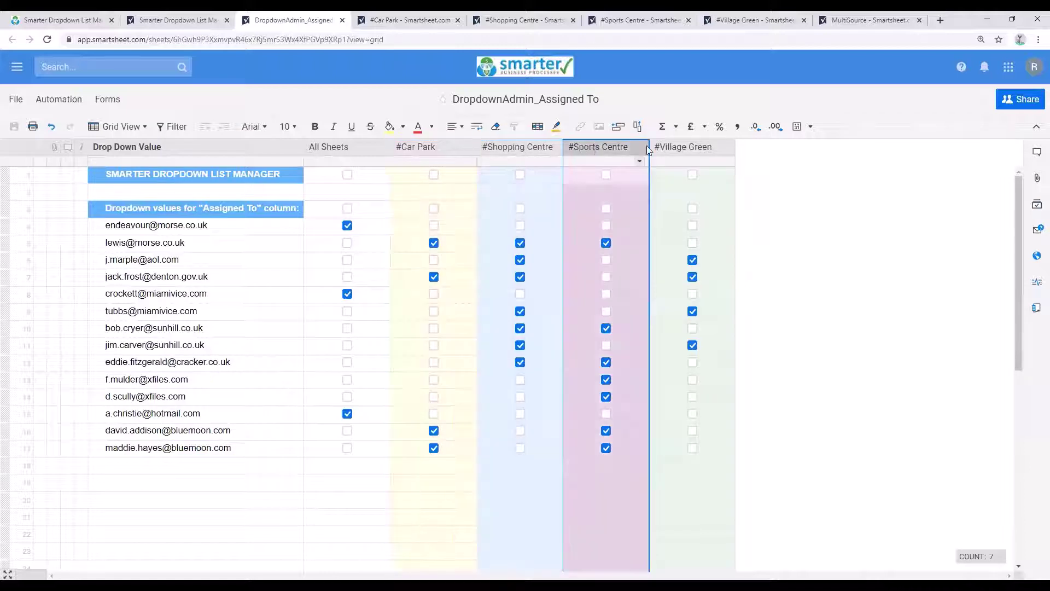
pyautogui.click(684, 147)
pyautogui.click(349, 146)
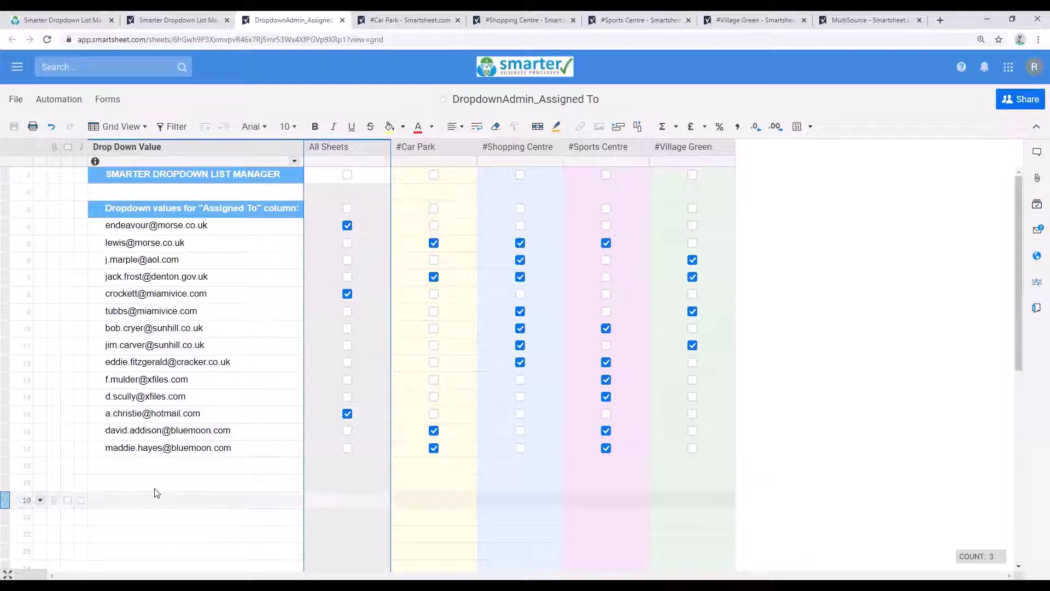
# Step: Enter the new contact's e-mail in row 18 Drop Down Value and tick All Sheets
pyautogui.click(155, 467)
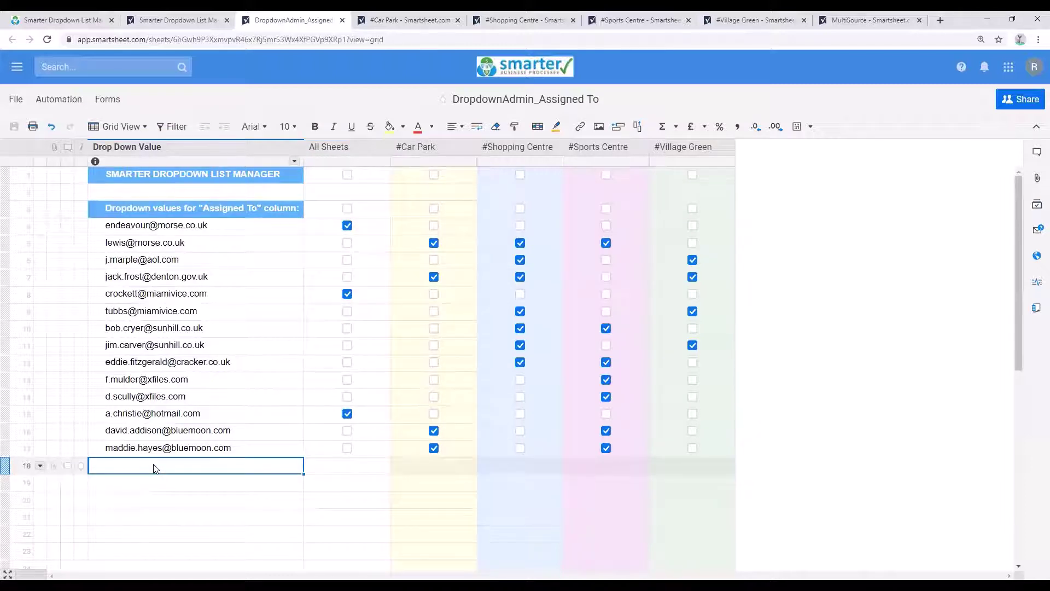
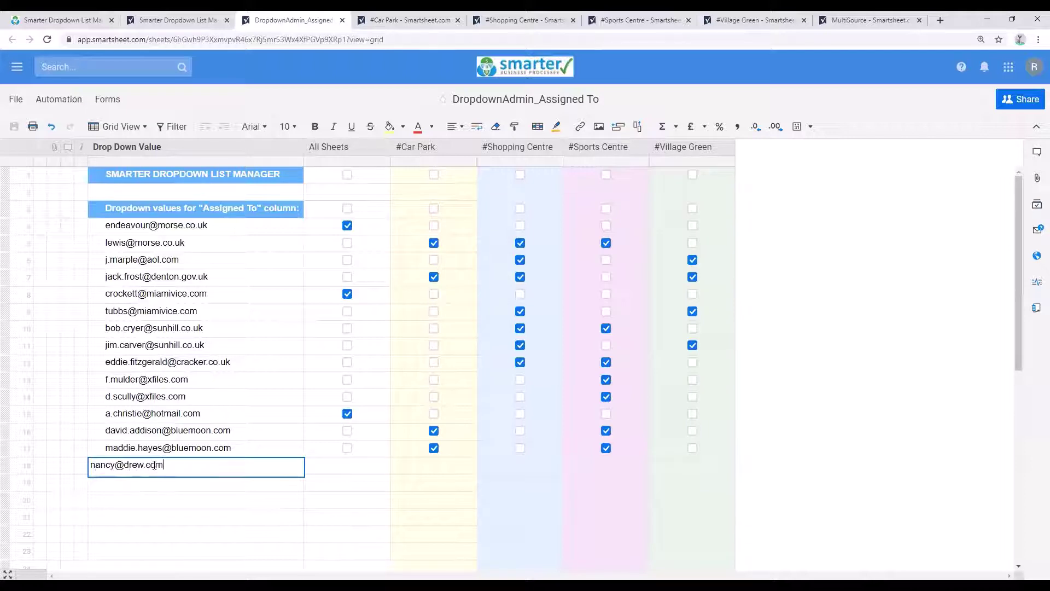
pyautogui.click(368, 469)
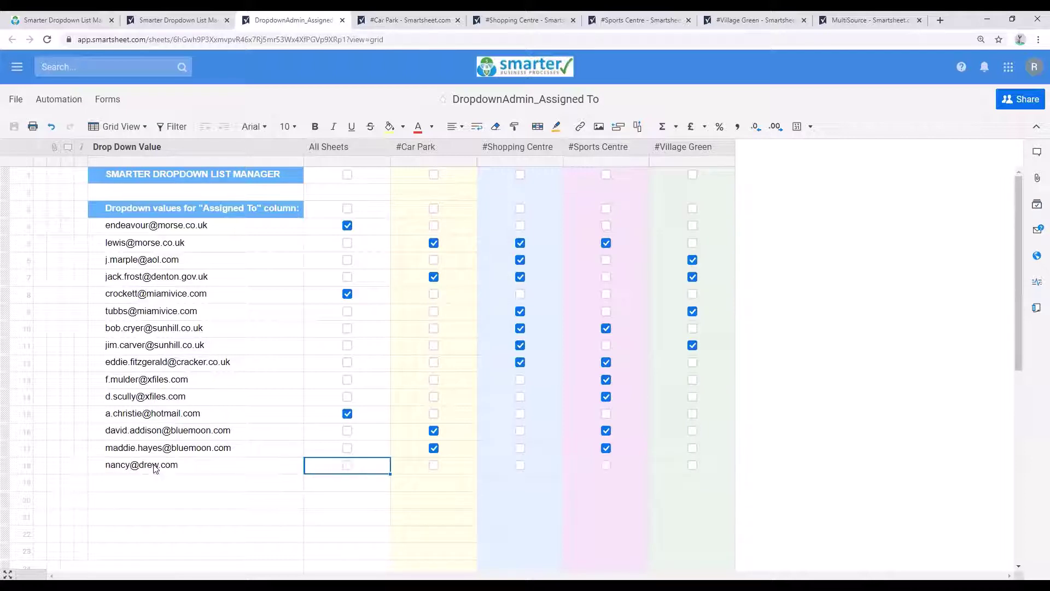
pyautogui.click(348, 465)
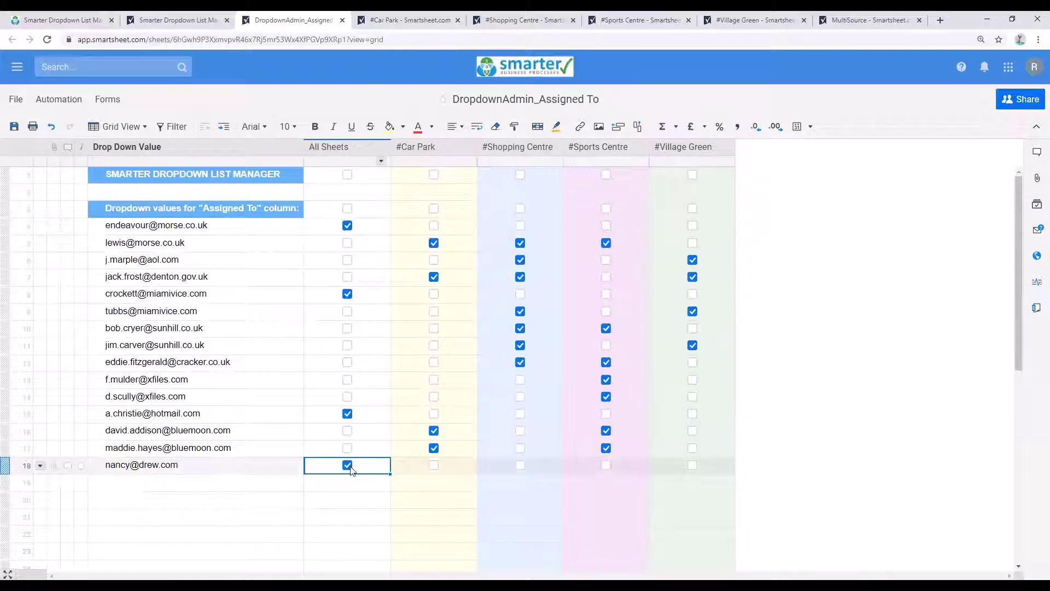
# Step: Save the admin sheet and run the Smarter Dropdown List Manager
pyautogui.click(14, 127)
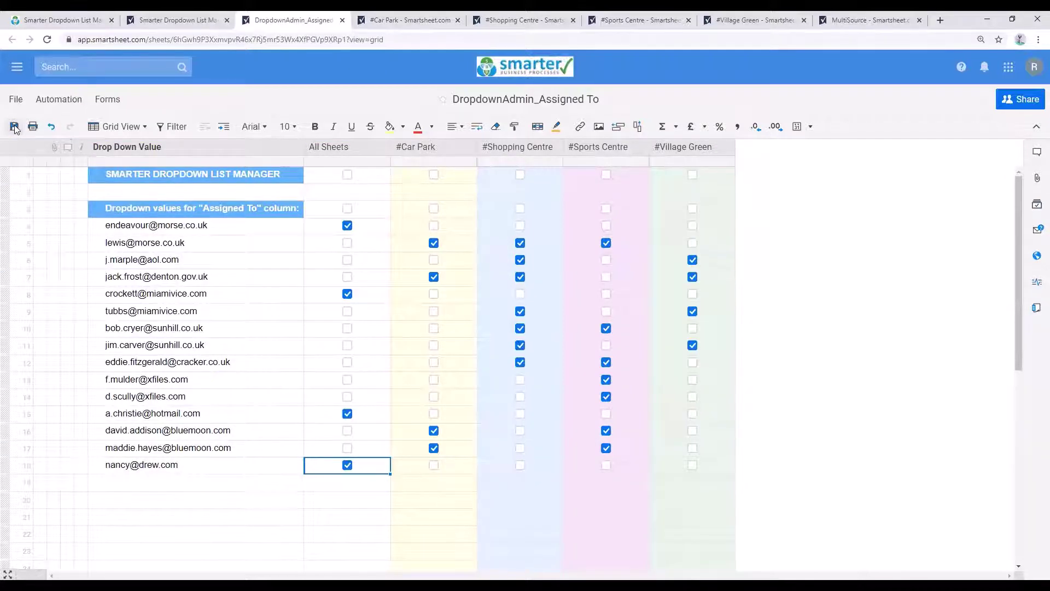
pyautogui.click(61, 21)
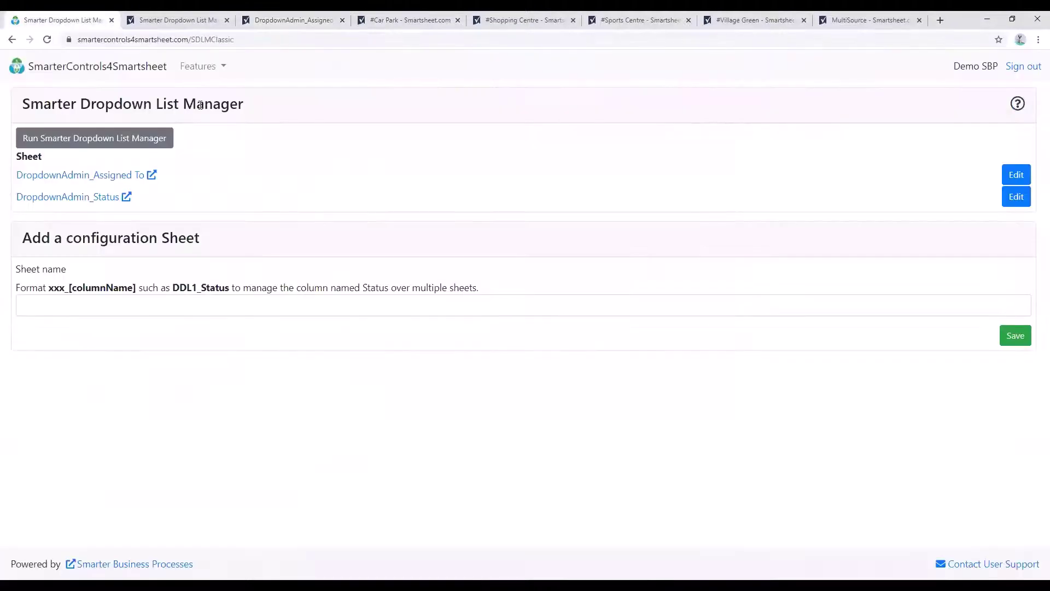
pyautogui.click(114, 141)
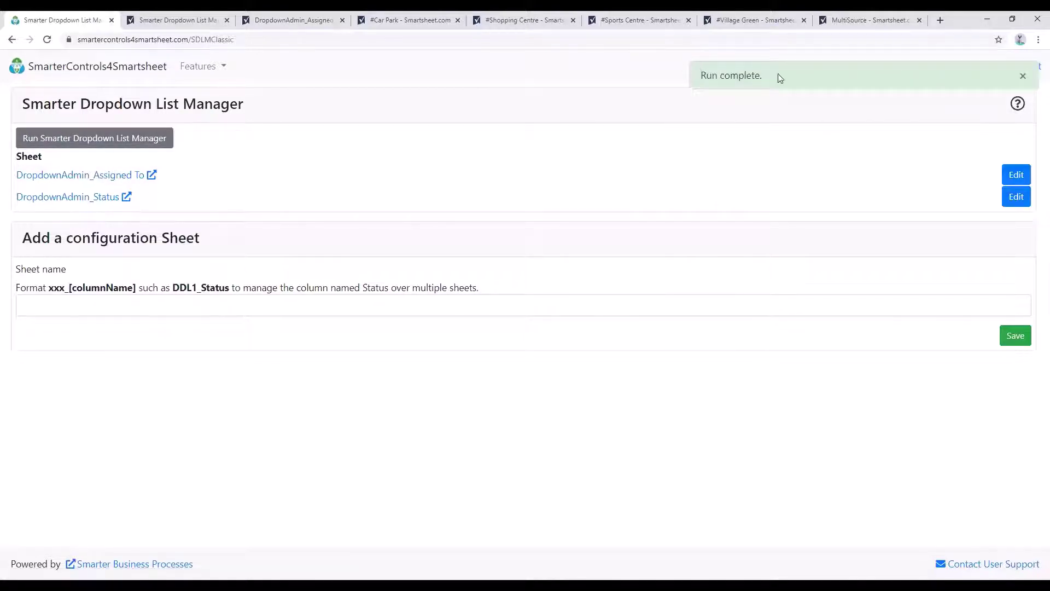
# Step: Refresh #Car Park and confirm the new contact appears in the PROJECT row's Assigned To list
pyautogui.click(410, 20)
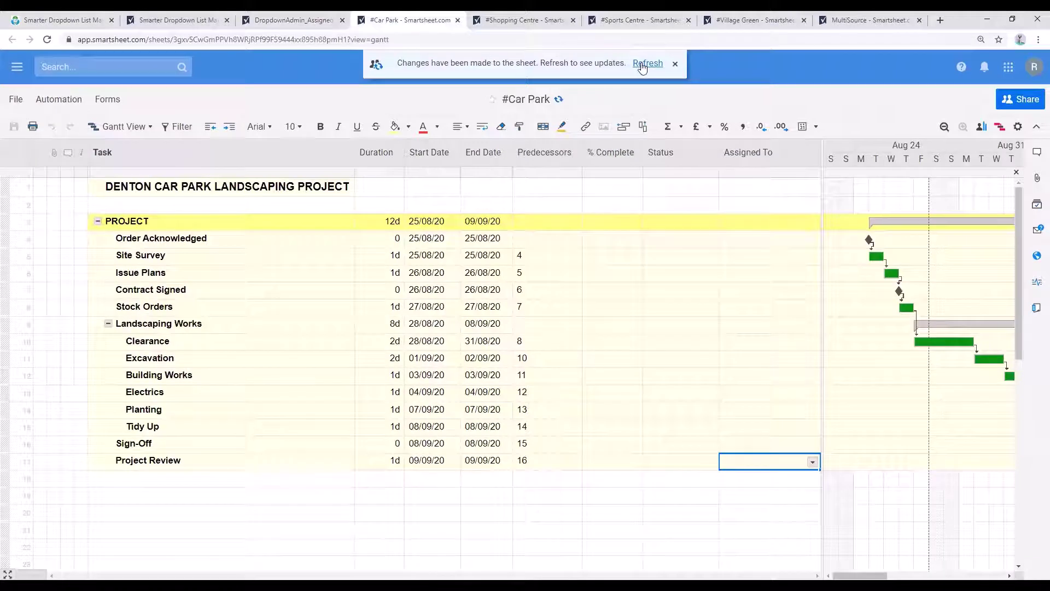
pyautogui.click(643, 65)
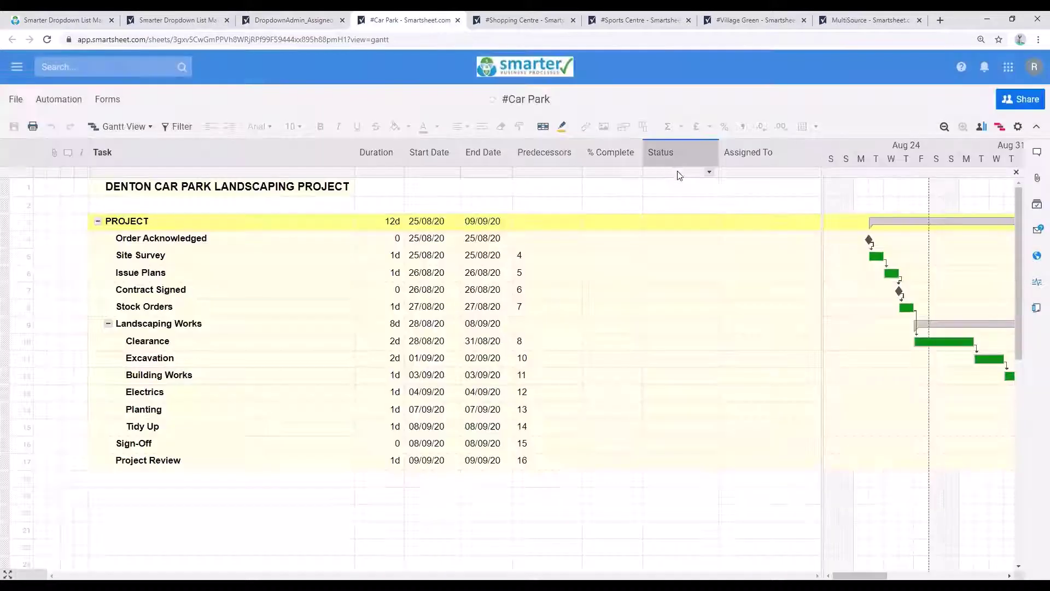
pyautogui.click(804, 227)
pyautogui.click(813, 223)
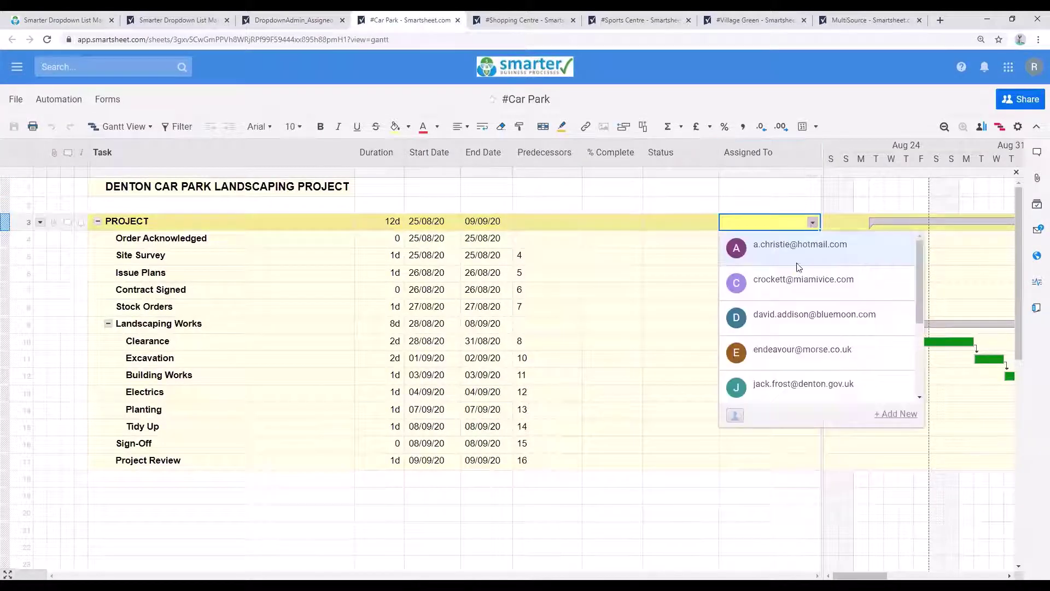
pyautogui.scroll(-3, 813, 330)
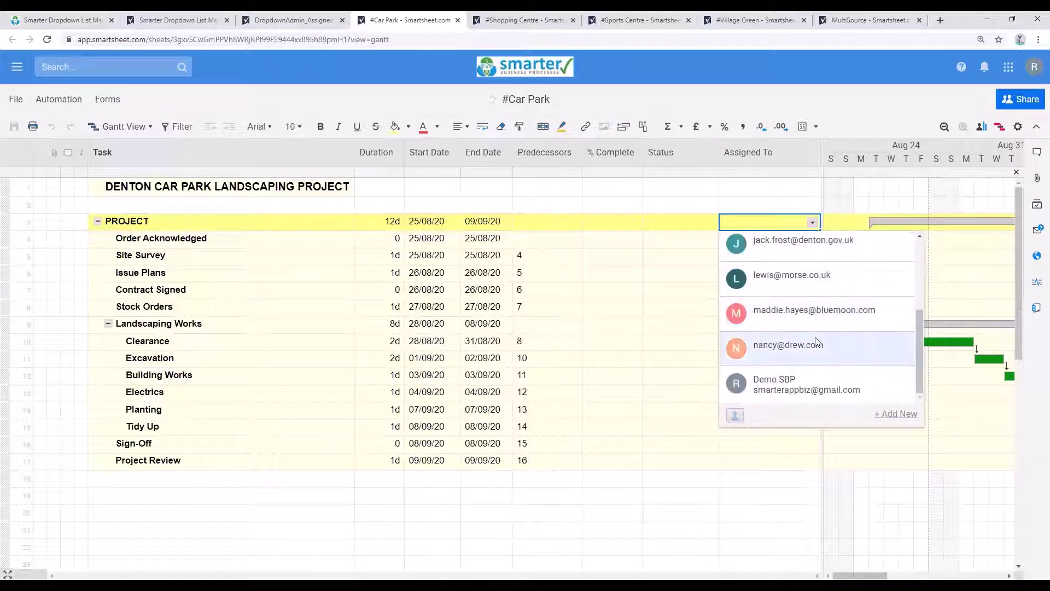
pyautogui.click(282, 20)
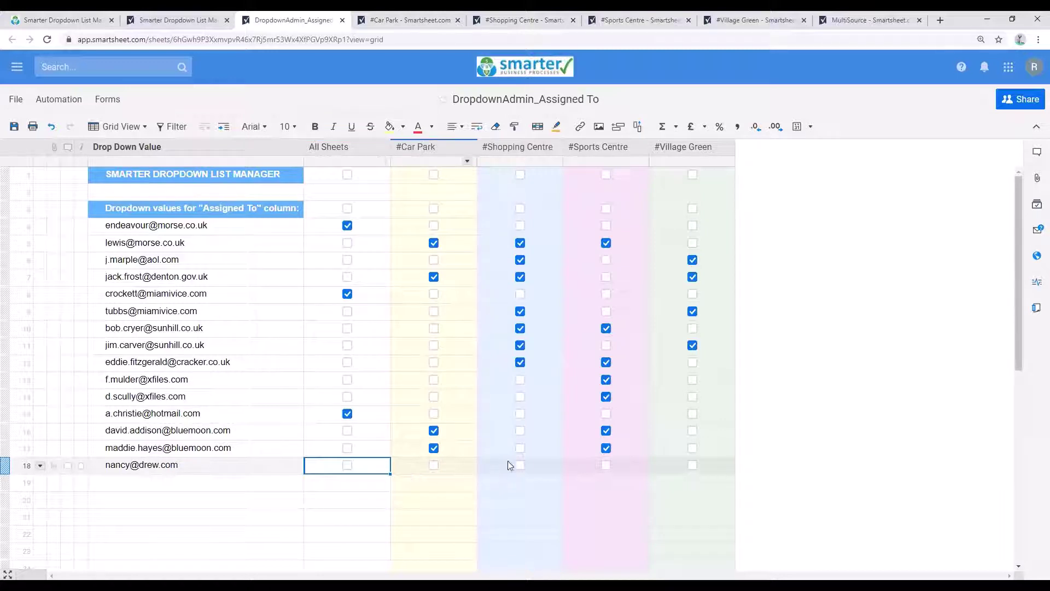
# Step: Tick #Shopping Centre for the new contact in row 18 and save the admin sheet
pyautogui.click(520, 467)
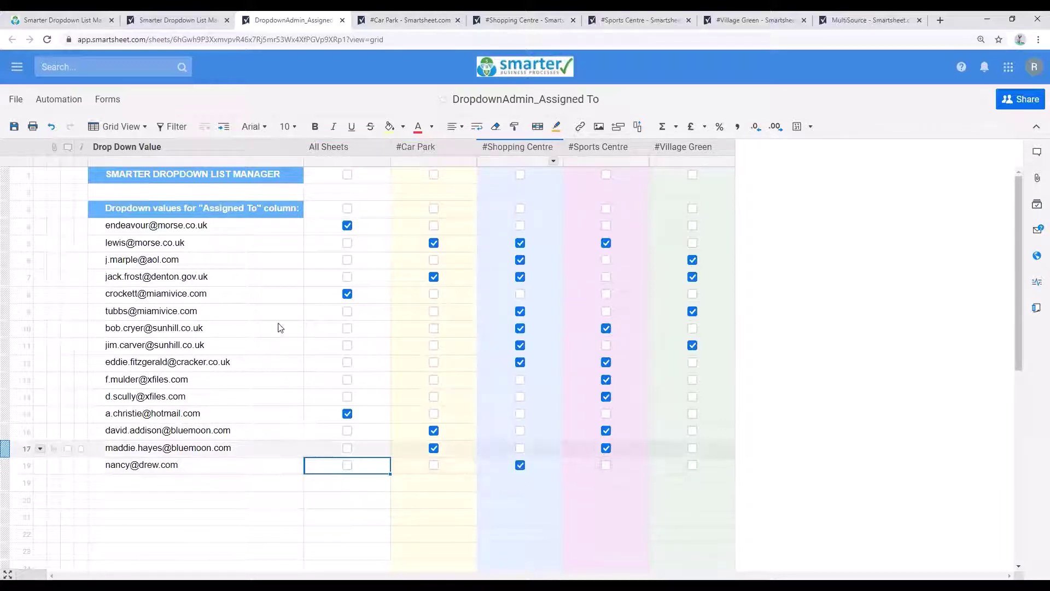
pyautogui.click(15, 130)
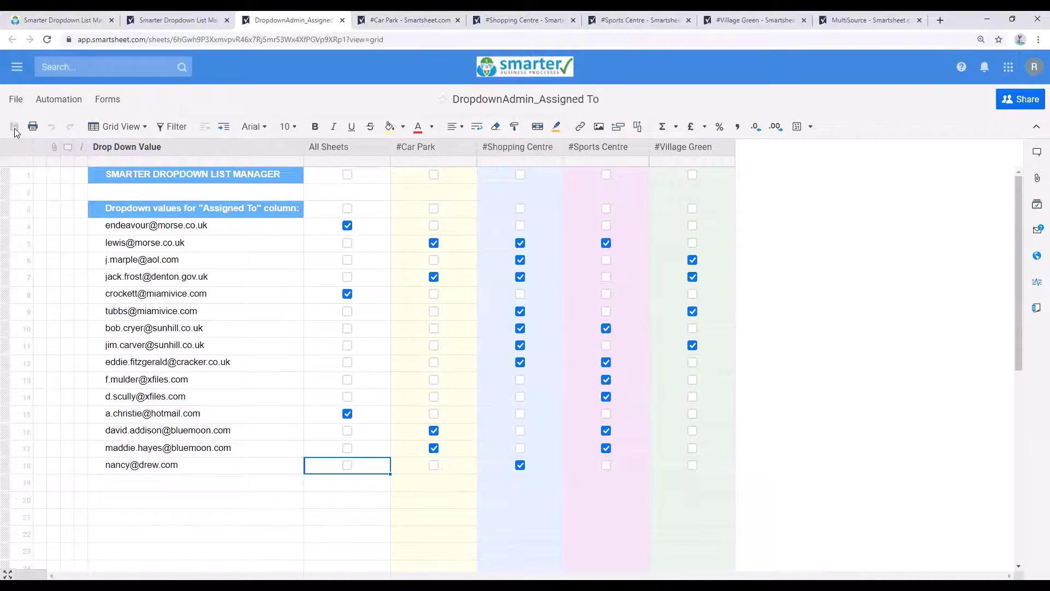
# Step: Run the Smarter Dropdown List Manager to 'Run complete', then return to #Car Park
pyautogui.click(59, 22)
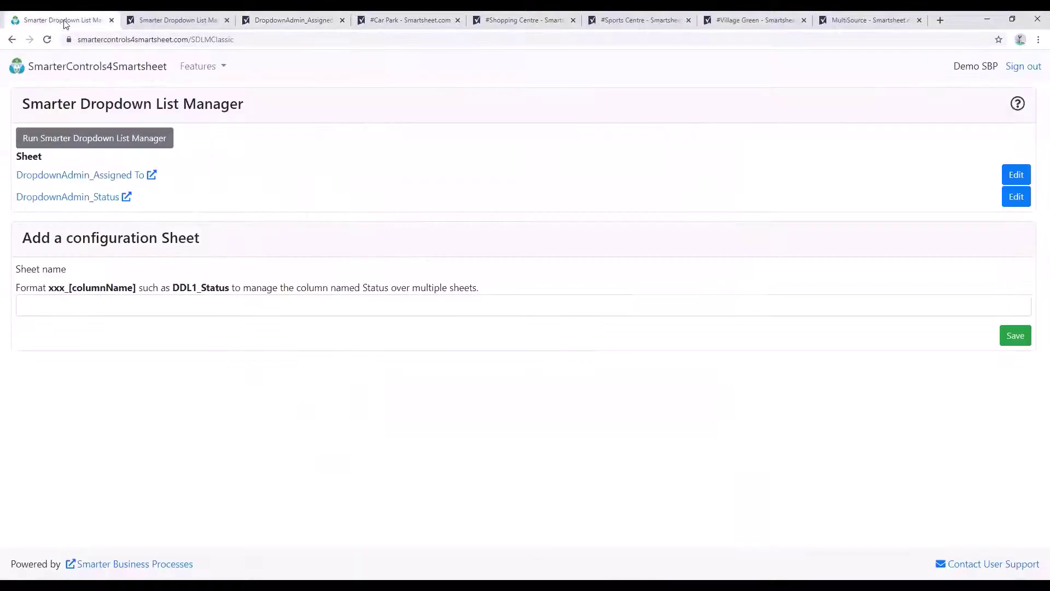
pyautogui.click(75, 144)
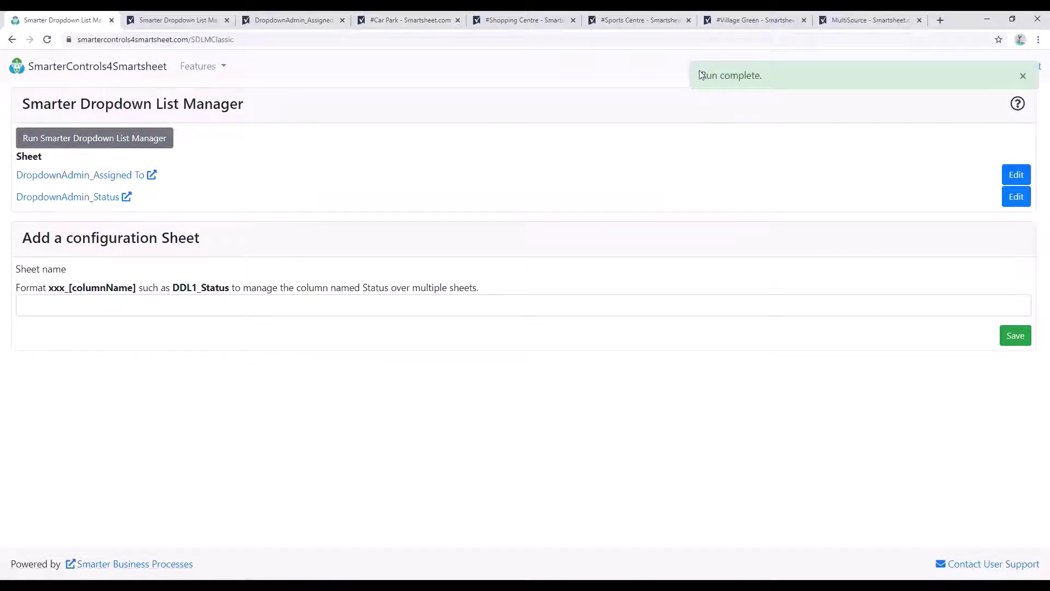
pyautogui.click(408, 20)
# Step: Refresh #Car Park and verify the new contact is missing from Issue Plans' Assigned To list
pyautogui.click(677, 290)
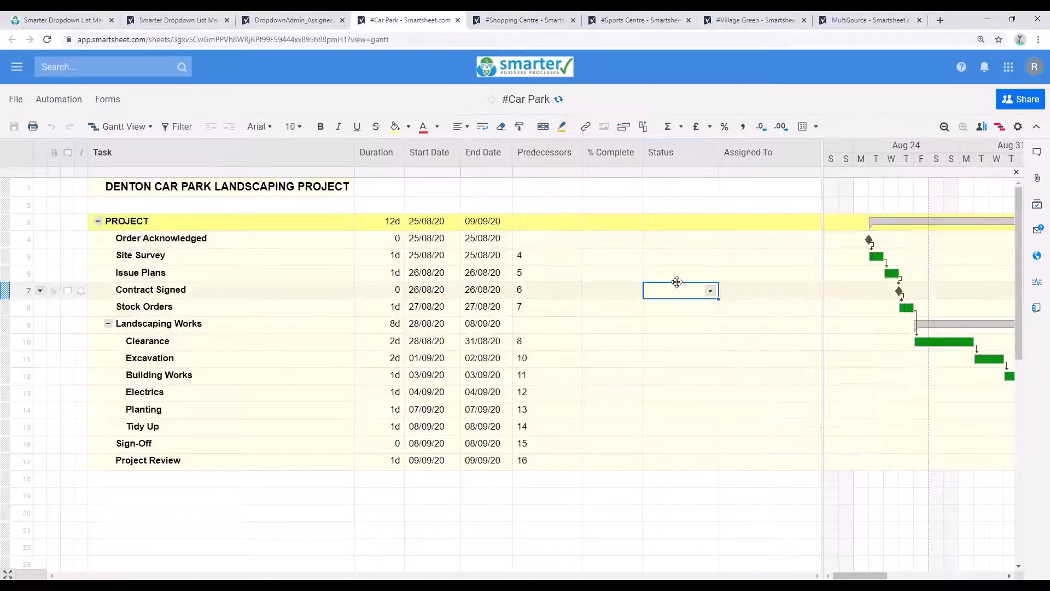
pyautogui.click(559, 100)
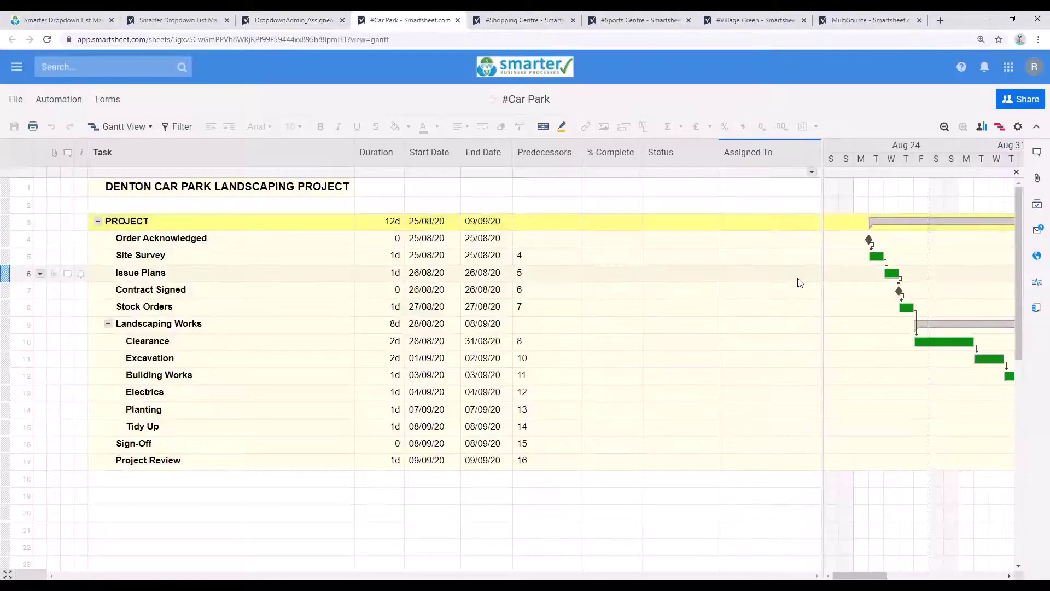
pyautogui.click(810, 273)
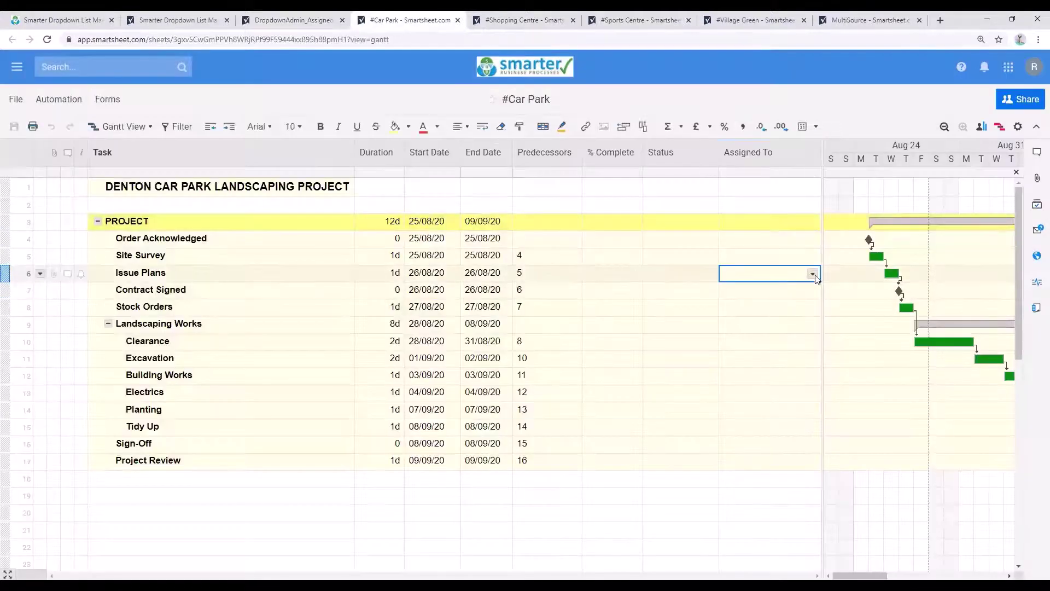
pyautogui.click(808, 270)
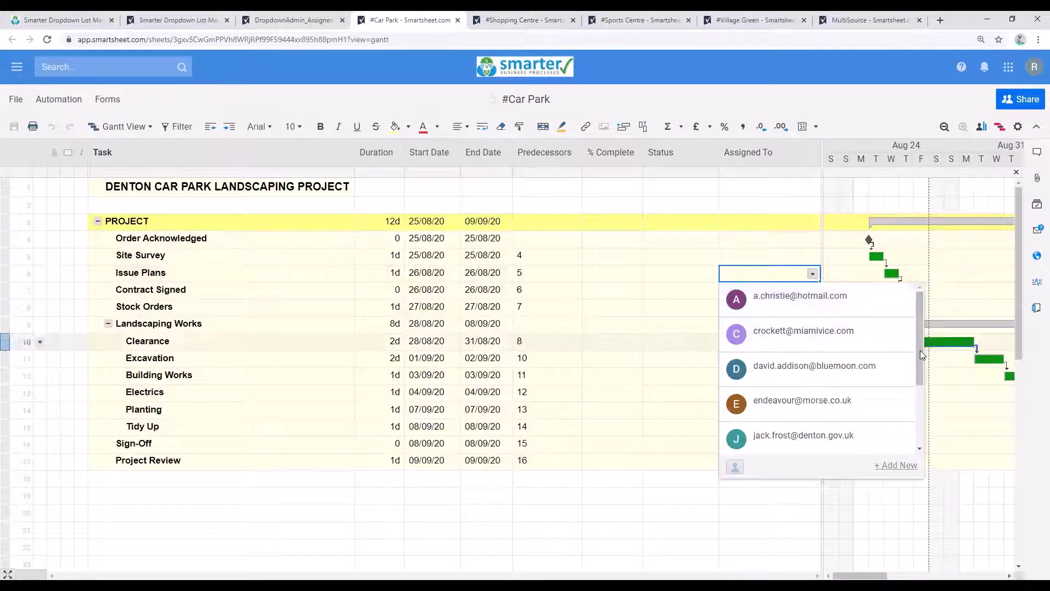
pyautogui.scroll(-1, 919, 352)
pyautogui.moveTo(919, 351); pyautogui.dragTo(915, 328)
pyautogui.click(633, 329)
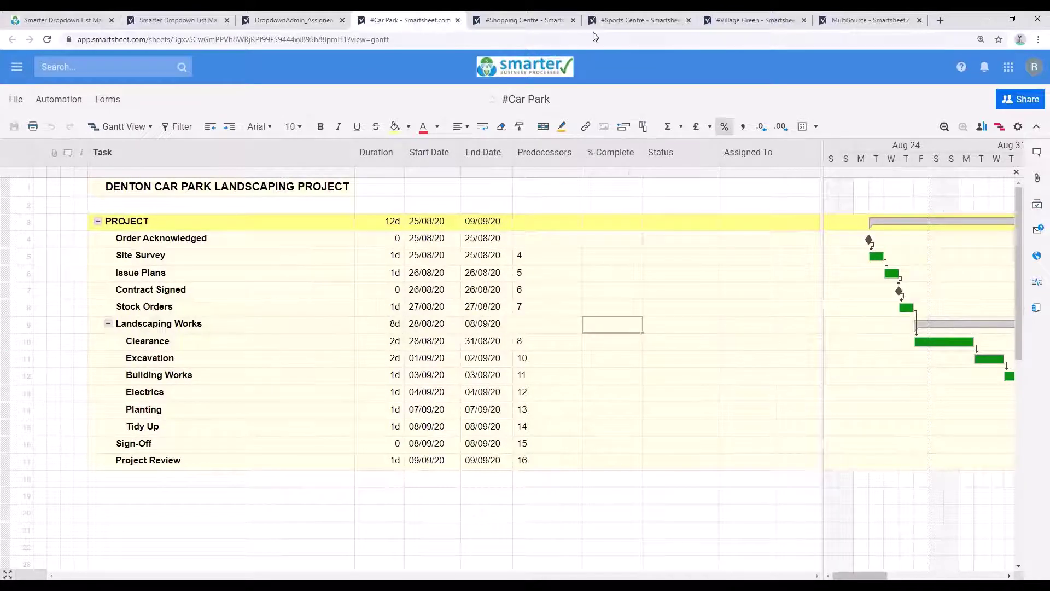
# Step: Verify the new contact is listed in #Shopping Centre's Assigned To choices
pyautogui.click(520, 20)
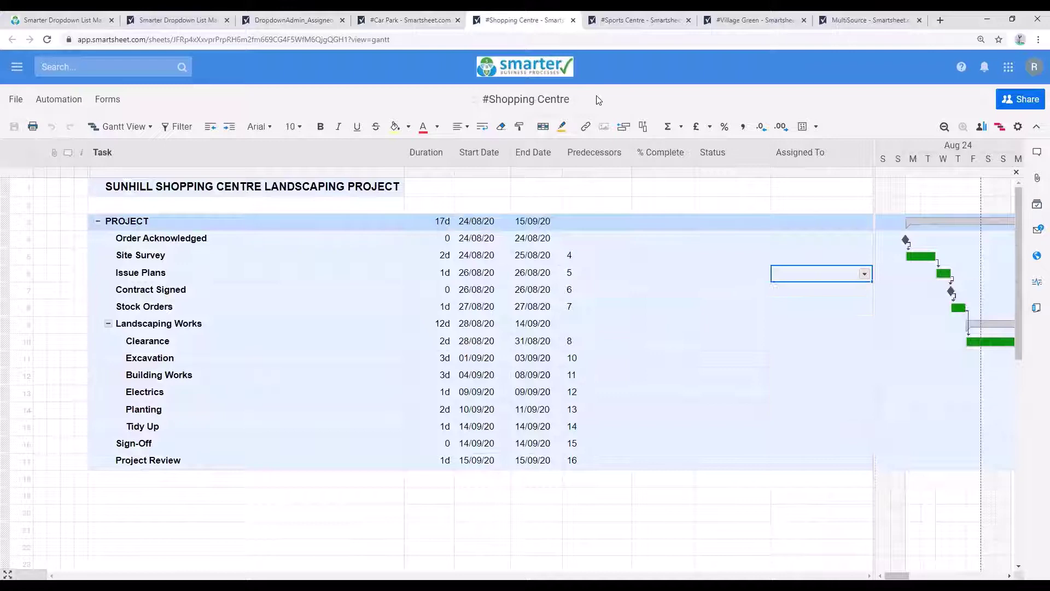
pyautogui.click(864, 275)
pyautogui.scroll(-4, 864, 397)
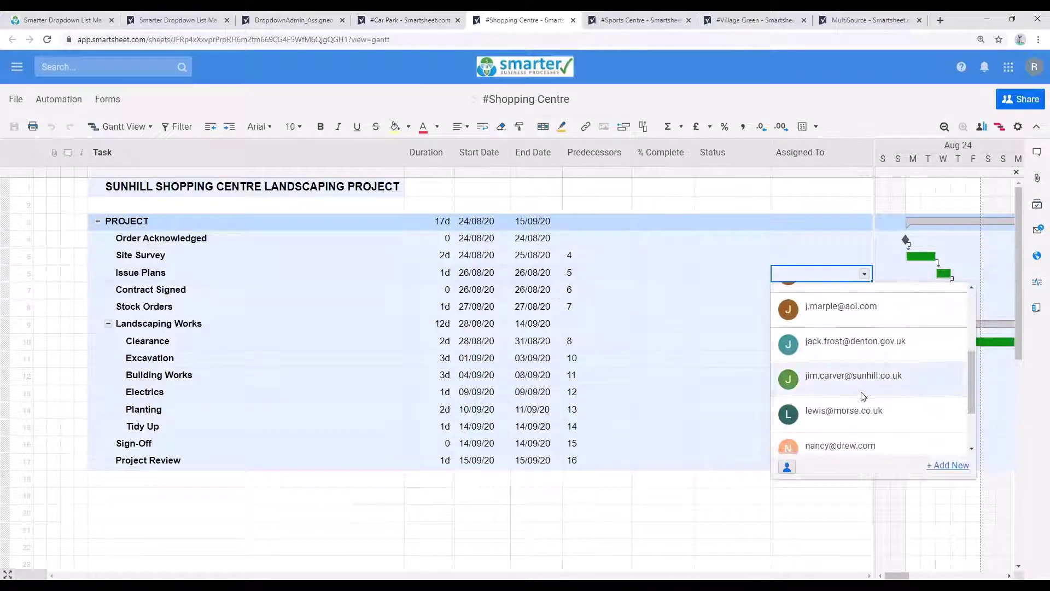
pyautogui.scroll(-2, 864, 396)
pyautogui.click(730, 363)
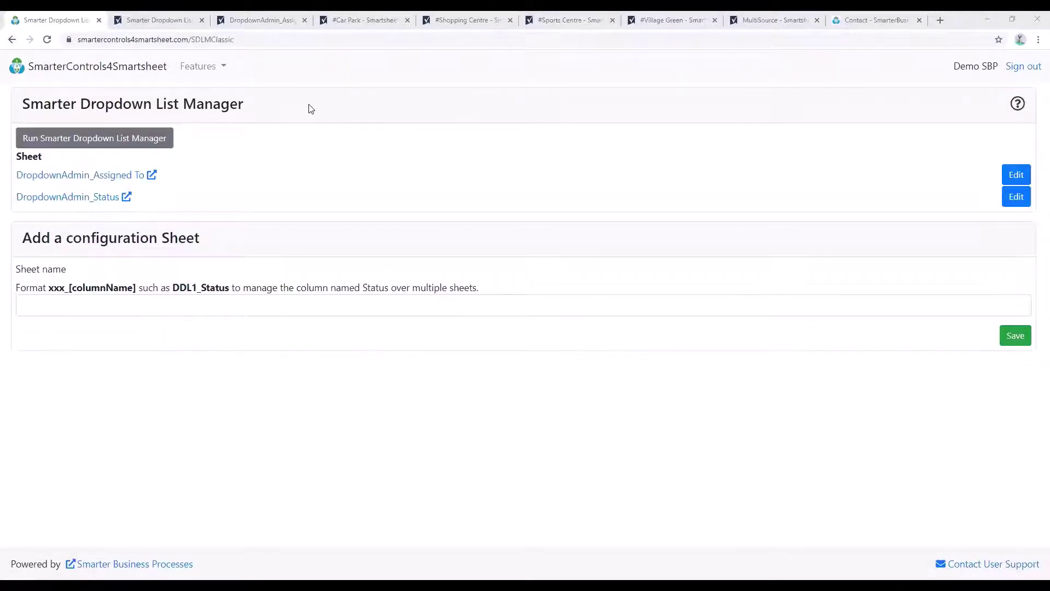
# Step: Go to the SmarterControls4Smartsheet home page listing Project Initializer through Export Manager
pyautogui.moveTo(309, 109); pyautogui.dragTo(20, 119)
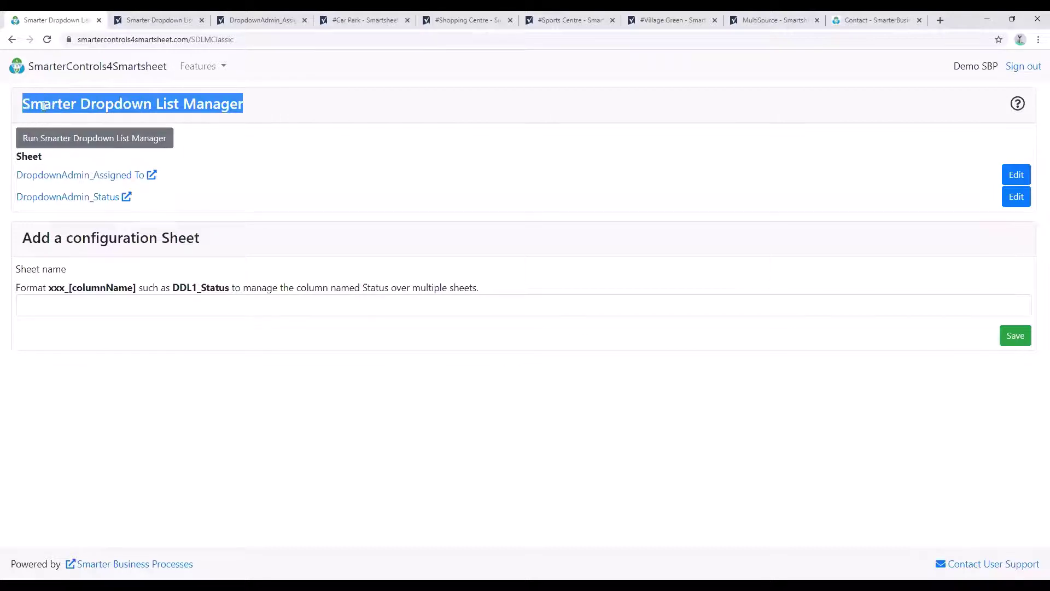
pyautogui.click(43, 104)
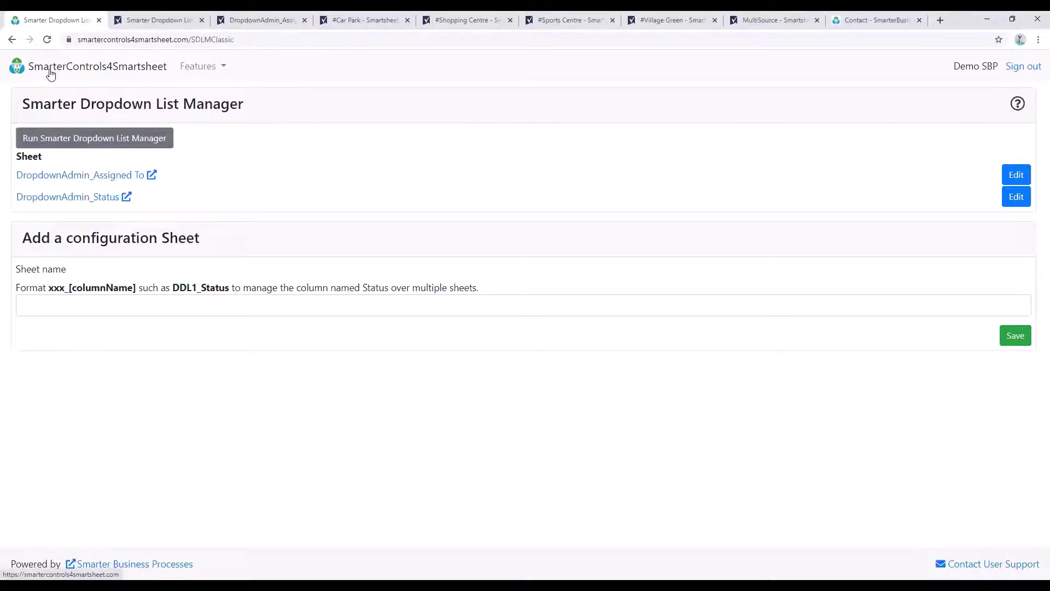
pyautogui.click(50, 74)
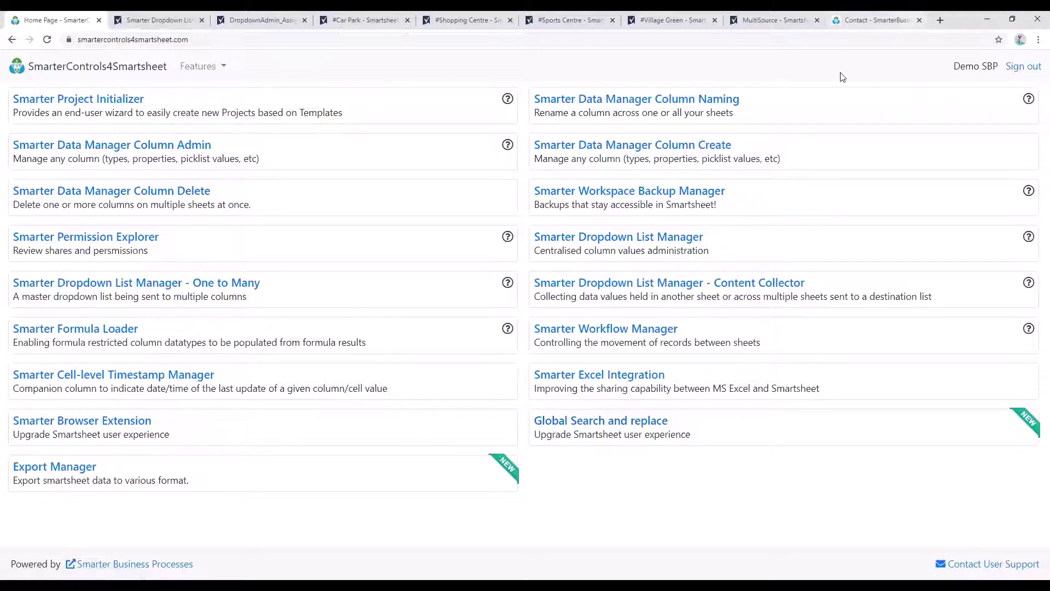
# Step: From the Contact page, open the FREE initial consultation Register Your Interest form
pyautogui.hotkey('ctrl', 'shift', 'Tab')
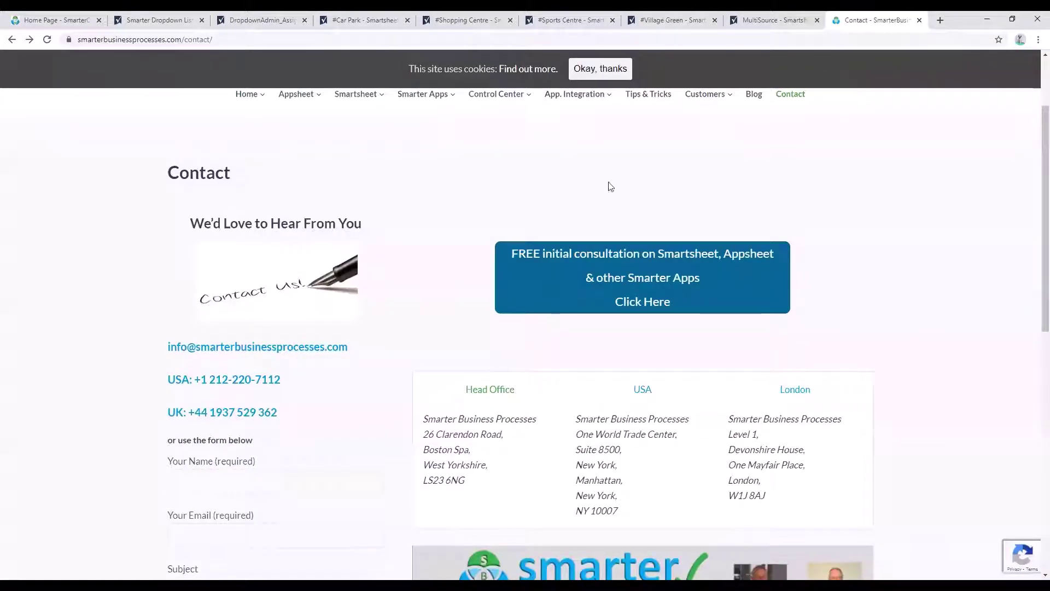
pyautogui.moveTo(146, 346); pyautogui.dragTo(290, 420)
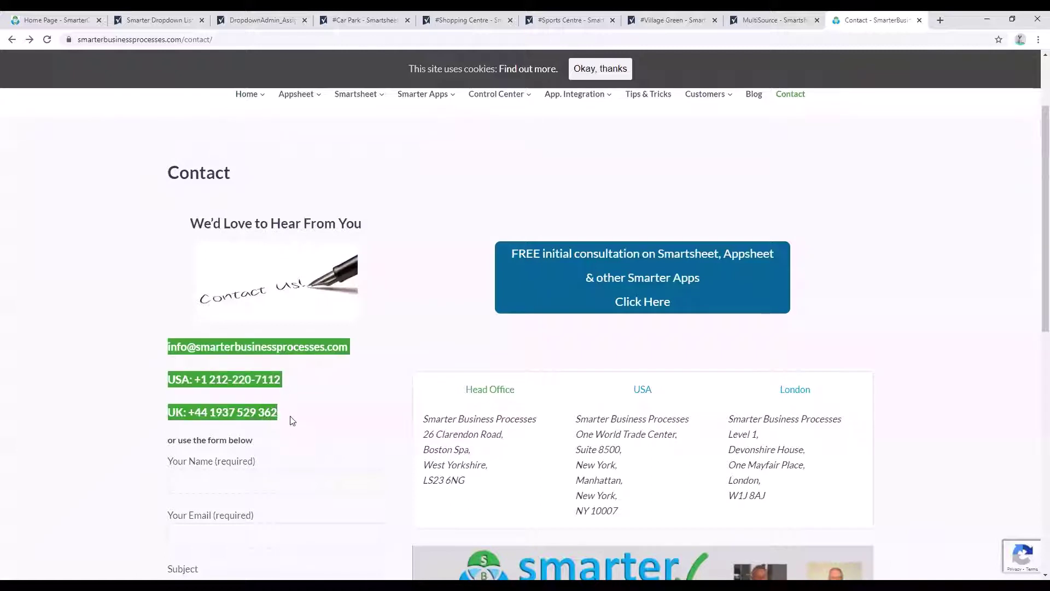
pyautogui.click(297, 420)
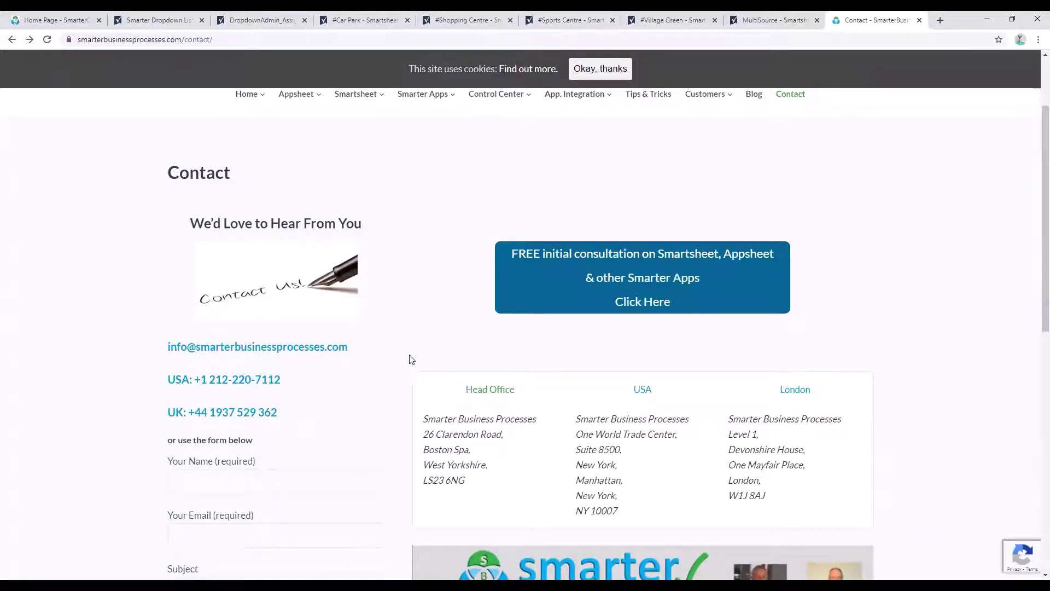
pyautogui.click(595, 268)
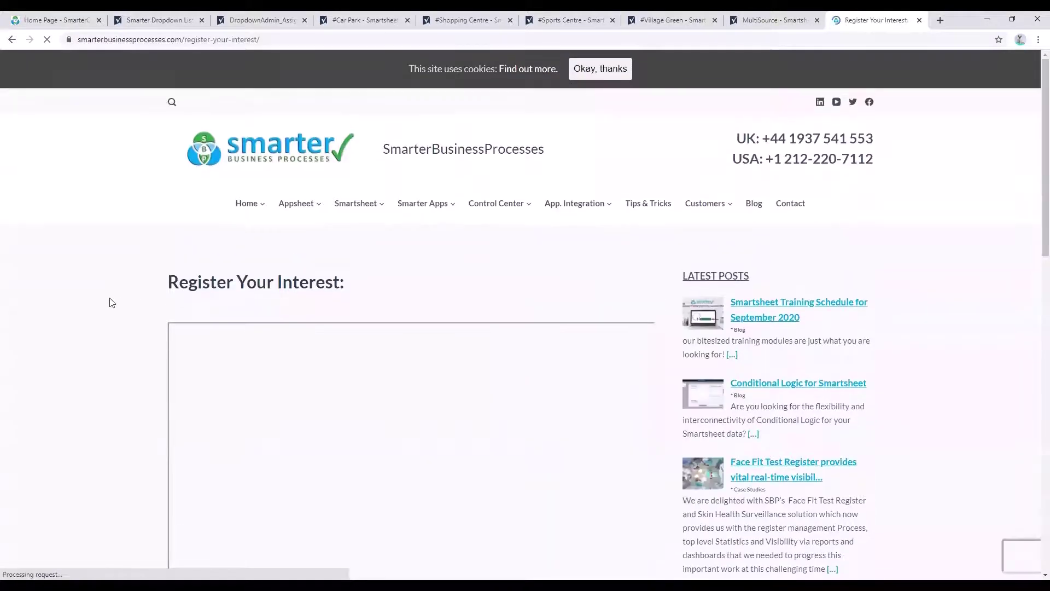
pyautogui.scroll(-2, 109, 301)
pyautogui.scroll(-1, 112, 302)
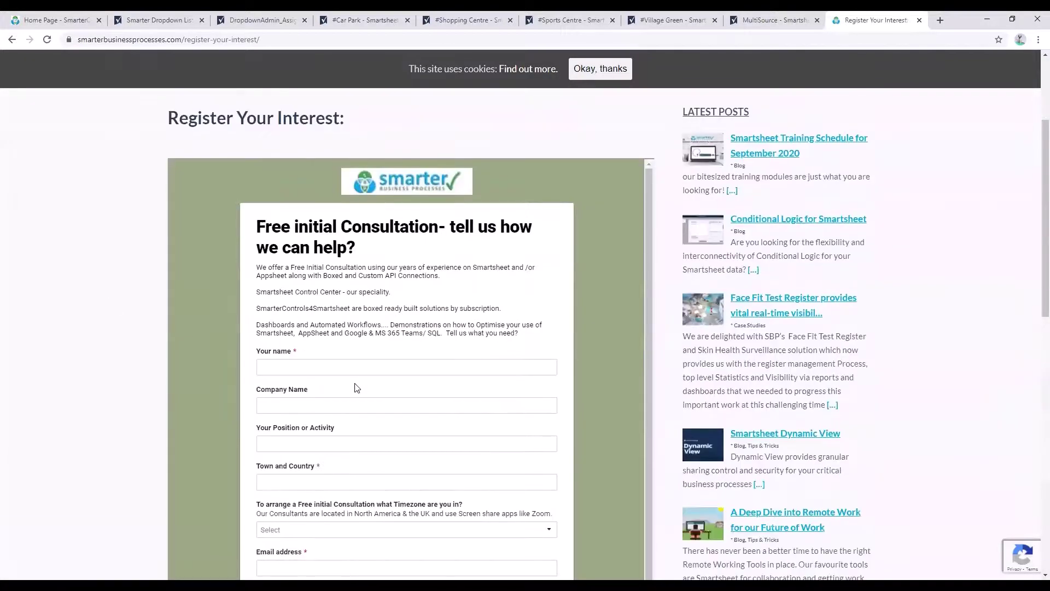